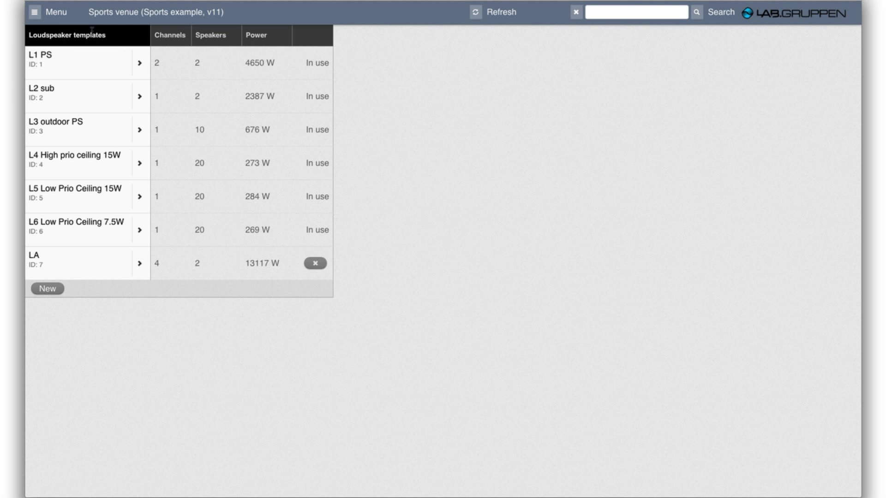
- Open the project navigation side menu over the loudspeaker templates list
{"action": "left_click", "coordinate": [40, 14]}
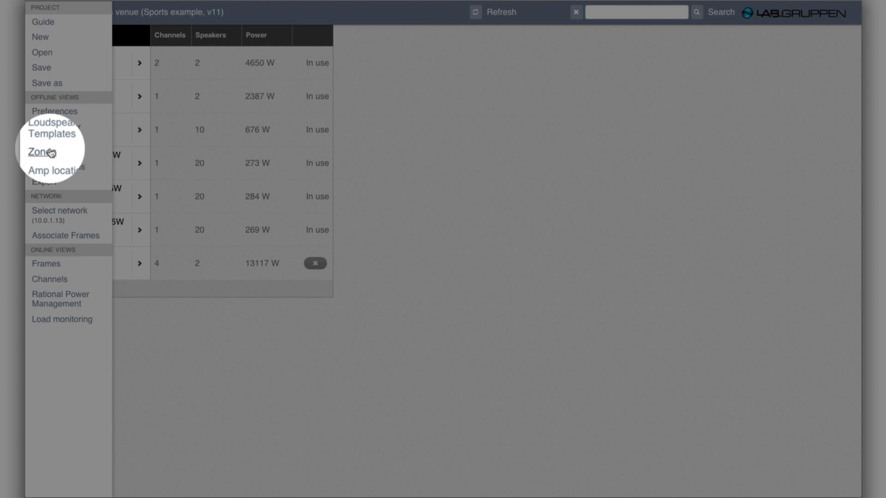
- Show the Sports venue Zones list and keep it sorted by zone name
{"action": "left_click", "coordinate": [50, 153]}
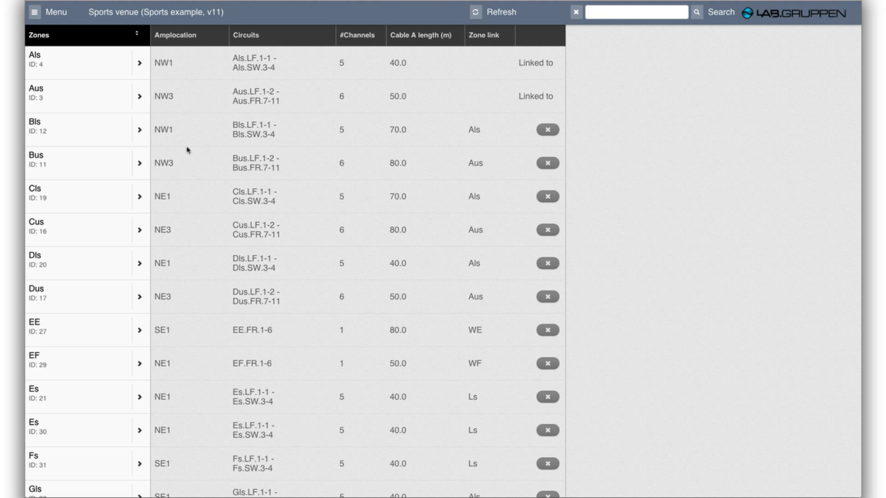
{"action": "scroll", "coordinate": [187, 149], "scroll_direction": "down", "scroll_amount": 1}
{"action": "scroll", "coordinate": [188, 148], "scroll_direction": "down", "scroll_amount": 1}
{"action": "scroll", "coordinate": [186, 149], "scroll_direction": "down", "scroll_amount": 2}
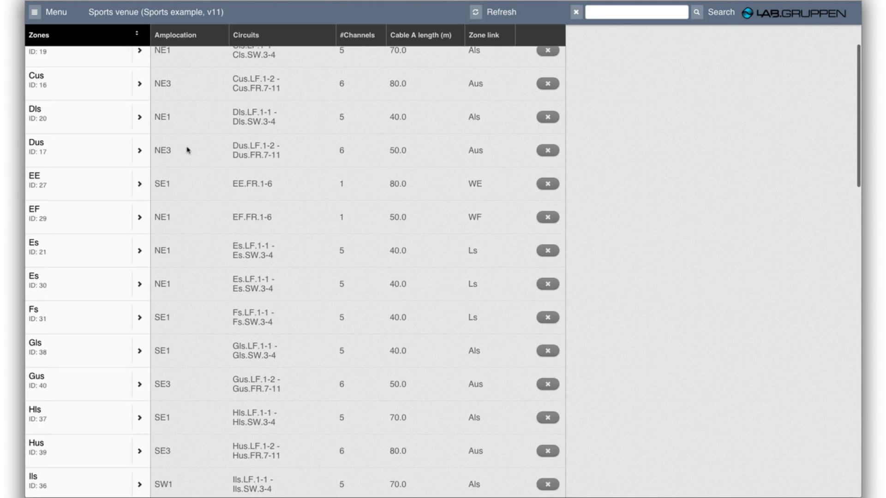
{"action": "scroll", "coordinate": [186, 148], "scroll_direction": "down", "scroll_amount": 2}
{"action": "scroll", "coordinate": [188, 149], "scroll_direction": "down", "scroll_amount": 2}
{"action": "scroll", "coordinate": [187, 148], "scroll_direction": "down", "scroll_amount": 4}
{"action": "scroll", "coordinate": [187, 149], "scroll_direction": "down", "scroll_amount": 2}
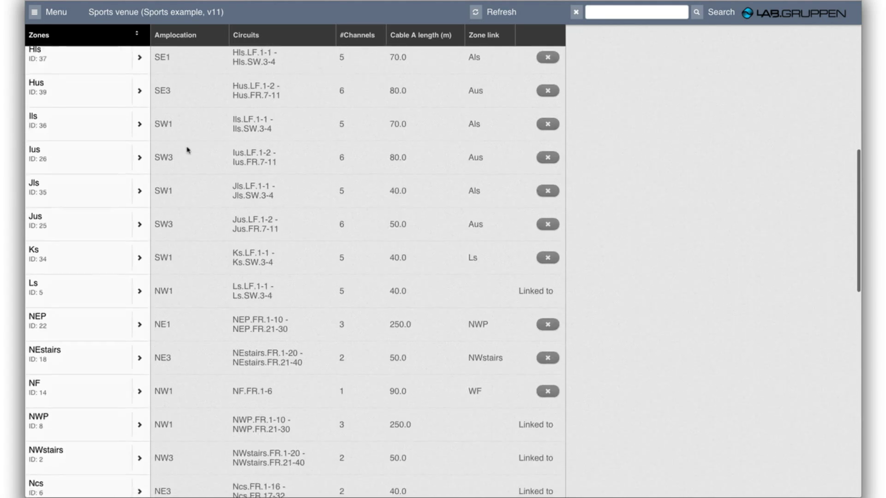
{"action": "scroll", "coordinate": [187, 149], "scroll_direction": "down", "scroll_amount": 3}
{"action": "scroll", "coordinate": [187, 149], "scroll_direction": "down", "scroll_amount": 2}
{"action": "scroll", "coordinate": [187, 149], "scroll_direction": "down", "scroll_amount": 1}
{"action": "scroll", "coordinate": [187, 149], "scroll_direction": "down", "scroll_amount": 5}
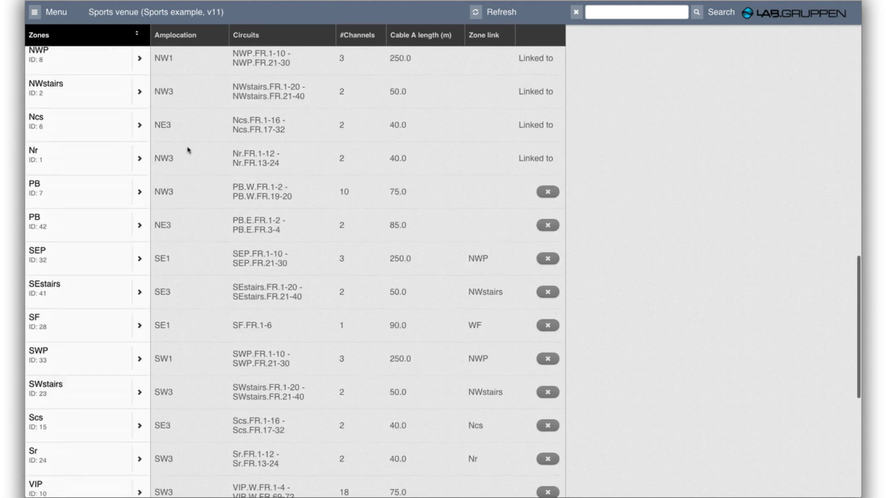
{"action": "scroll", "coordinate": [187, 149], "scroll_direction": "down", "scroll_amount": 3}
{"action": "scroll", "coordinate": [187, 149], "scroll_direction": "down", "scroll_amount": 2}
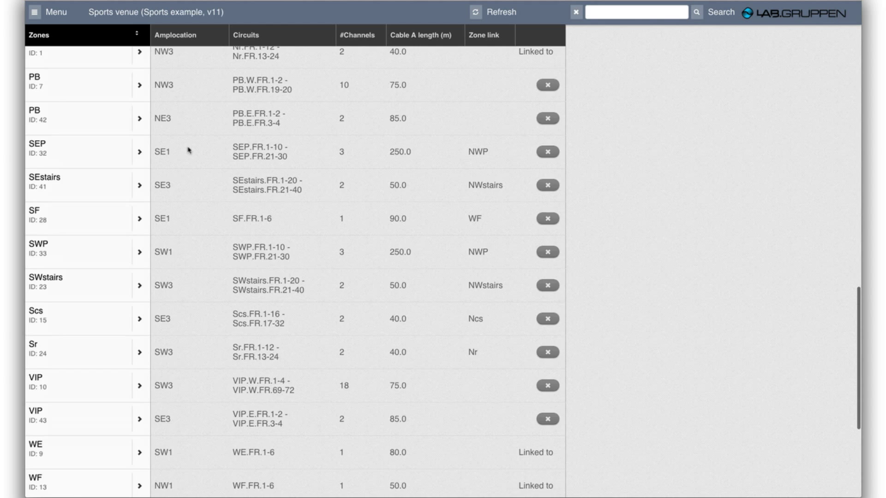
{"action": "scroll", "coordinate": [187, 148], "scroll_direction": "up", "scroll_amount": 20}
{"action": "left_click", "coordinate": [137, 34]}
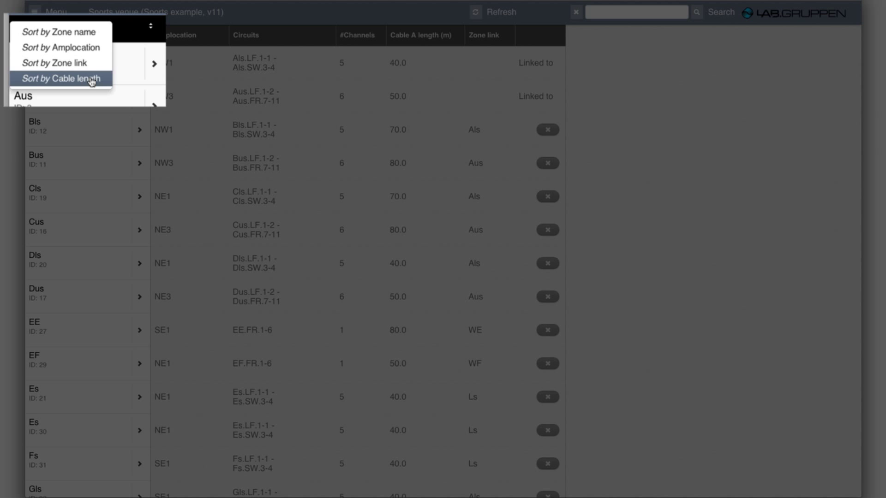
{"action": "left_click", "coordinate": [80, 33]}
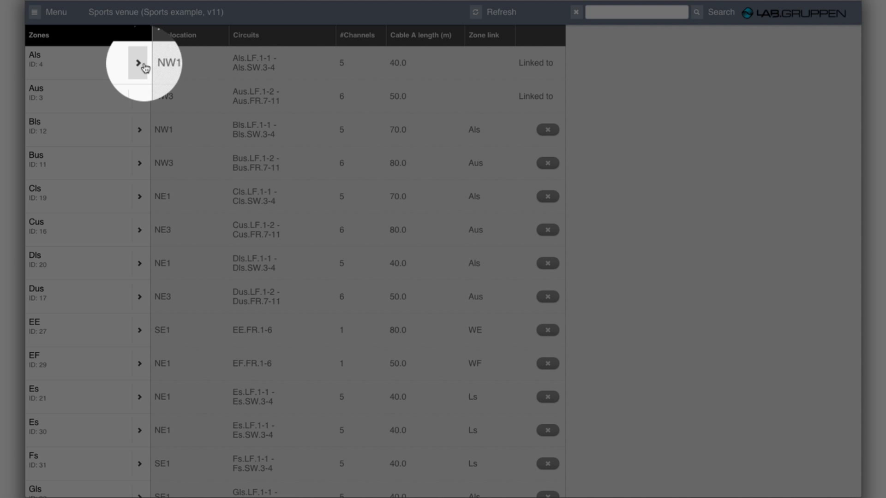
- Open zone Als and set its amp location to NW1
{"action": "left_click", "coordinate": [139, 62]}
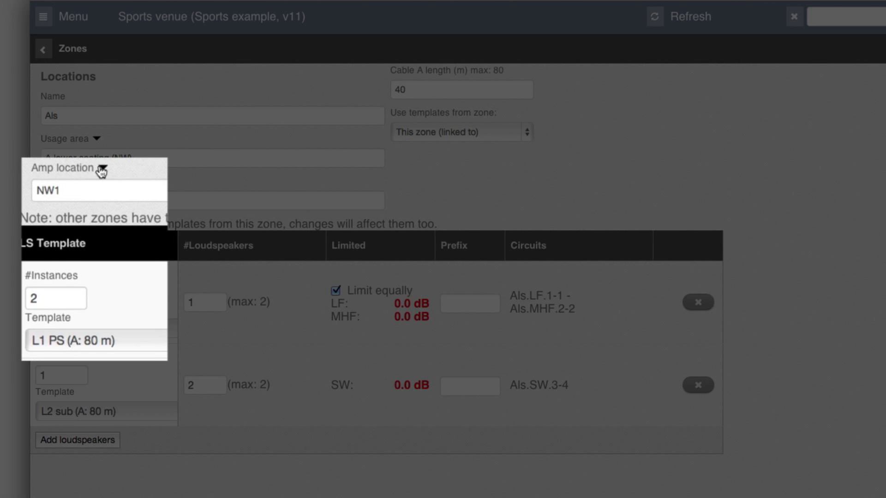
{"action": "left_click", "coordinate": [102, 182]}
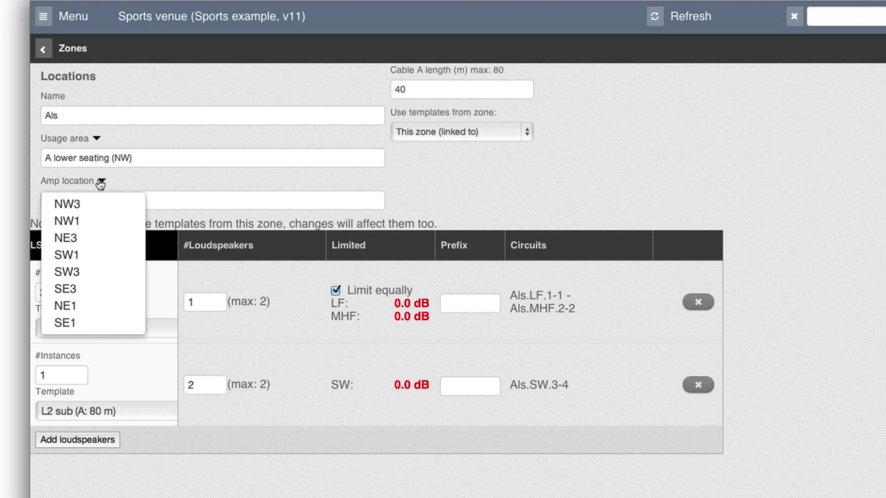
{"action": "left_click", "coordinate": [64, 219]}
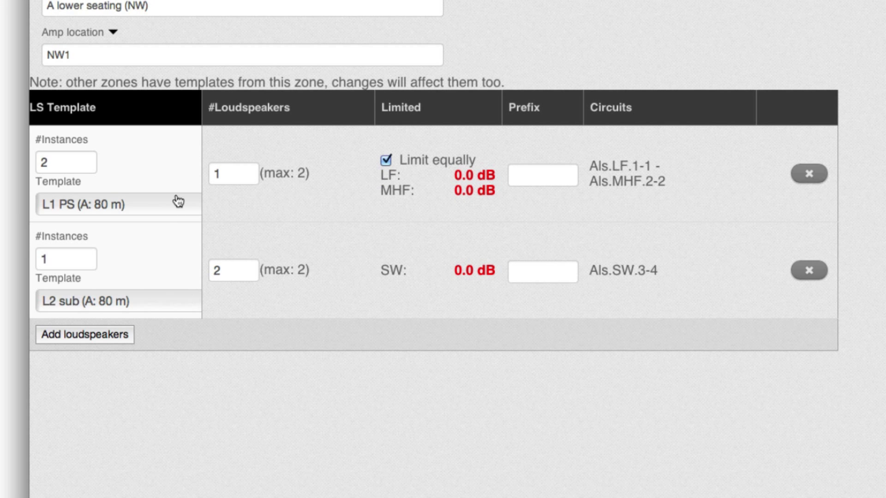
{"action": "left_click", "coordinate": [173, 204]}
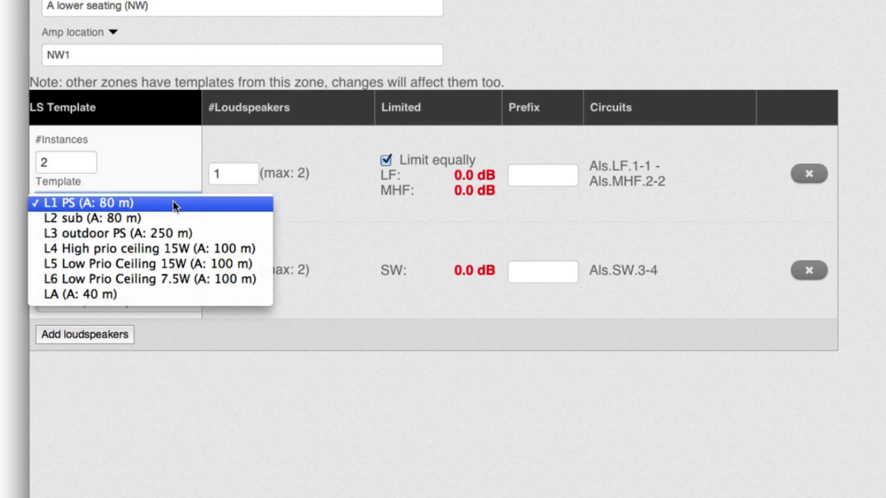
{"action": "left_click", "coordinate": [120, 203]}
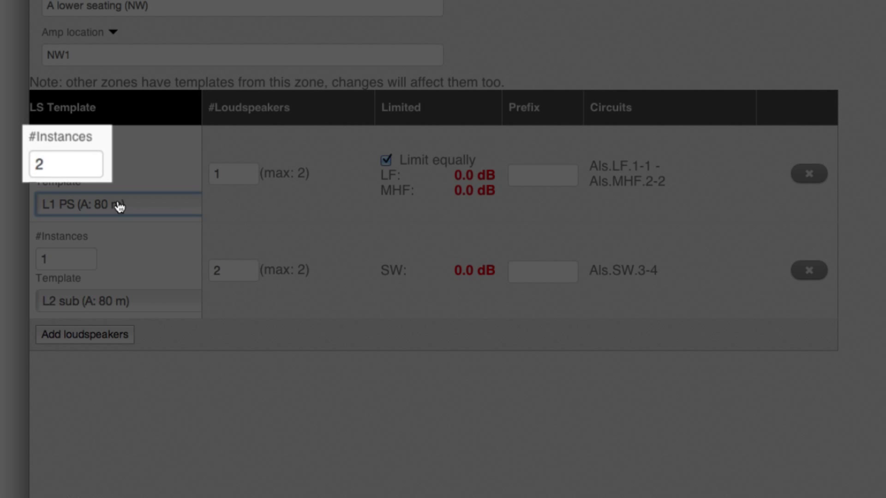
{"action": "left_click", "coordinate": [96, 165]}
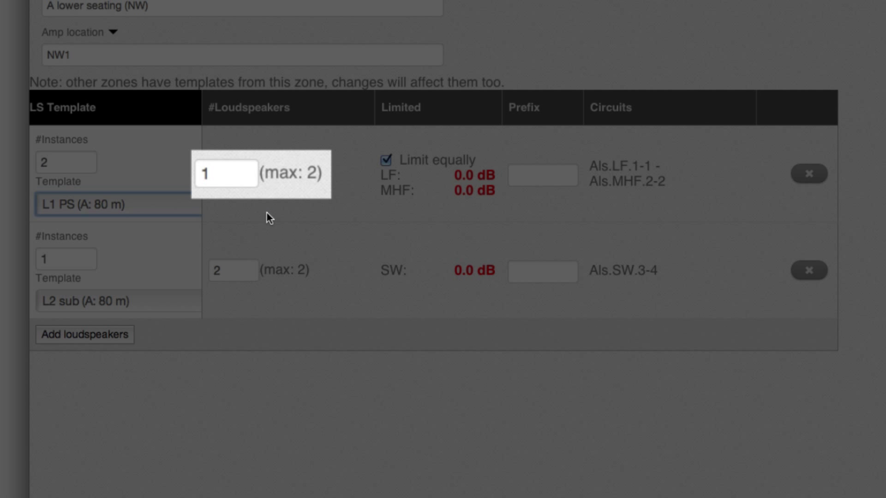
{"action": "left_click", "coordinate": [252, 167]}
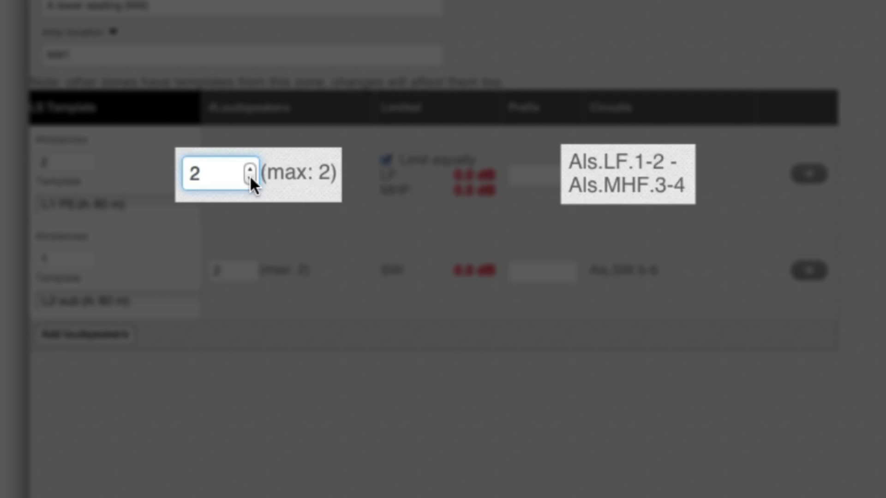
{"action": "left_click", "coordinate": [250, 177]}
{"action": "left_click", "coordinate": [249, 167]}
{"action": "left_click", "coordinate": [249, 178]}
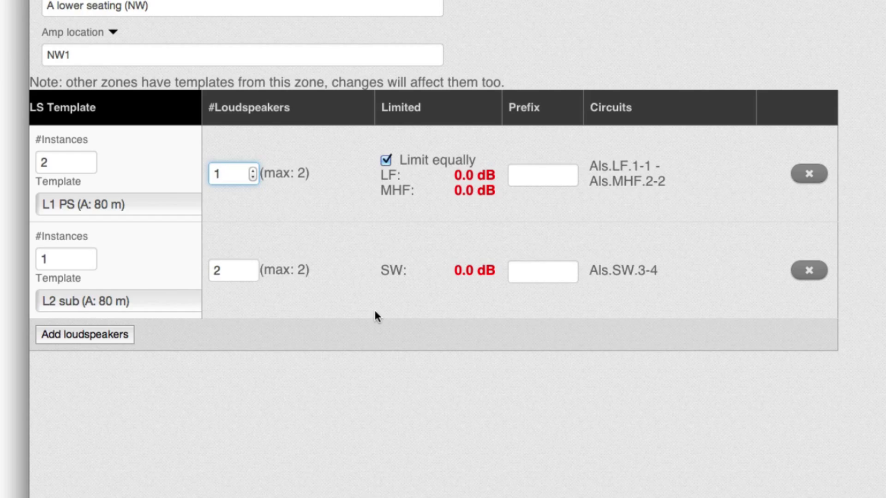
- Keep L2 sub as zone Als's second loudspeaker template and confirm it
{"action": "left_click", "coordinate": [185, 304]}
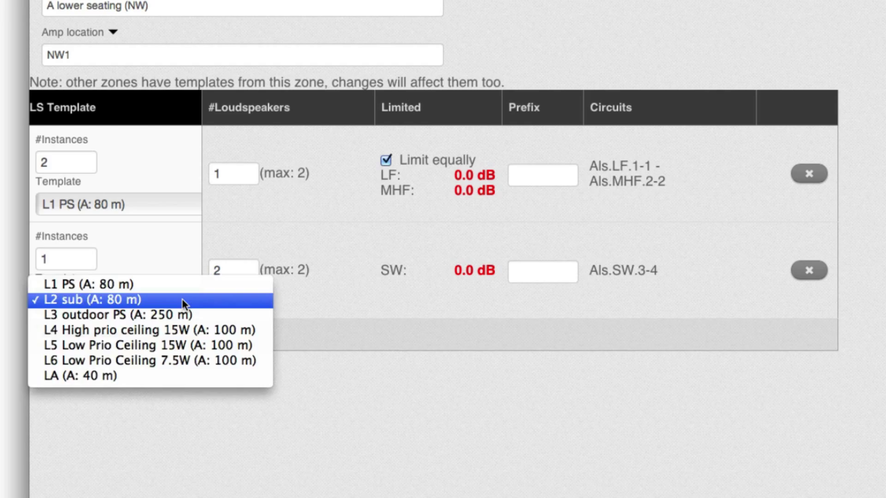
{"action": "left_click", "coordinate": [182, 299]}
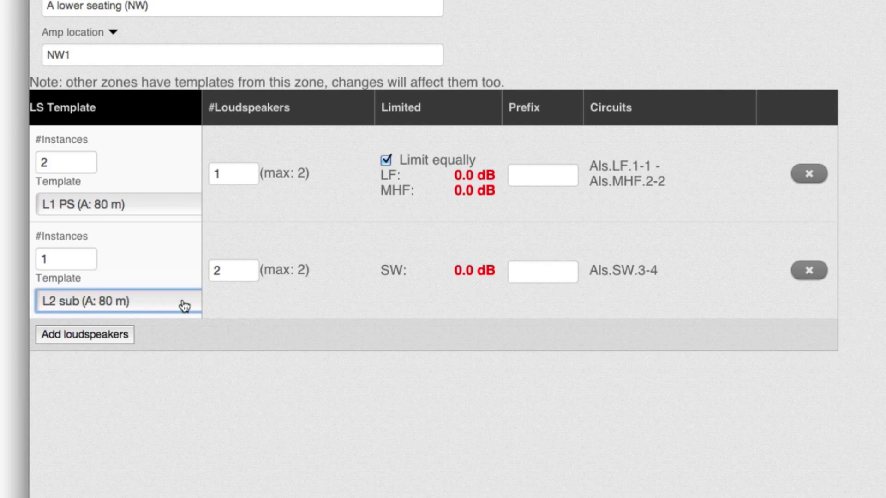
{"action": "left_click", "coordinate": [296, 311]}
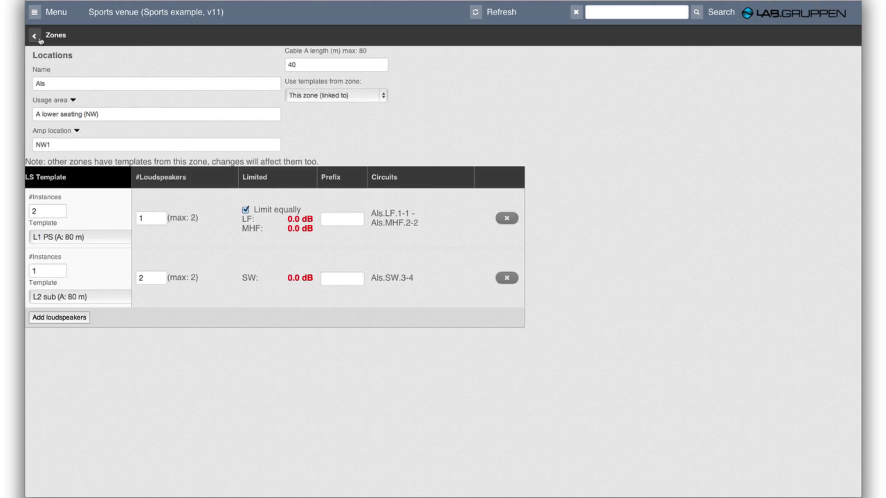
- Return to the Zones list, open zone Bls and select its 'unknown' usage area
{"action": "left_click", "coordinate": [35, 36]}
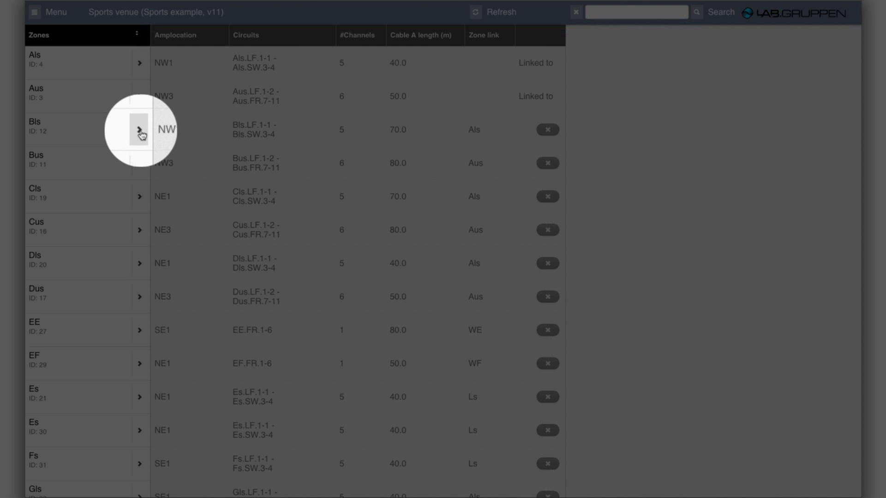
{"action": "left_click", "coordinate": [141, 132]}
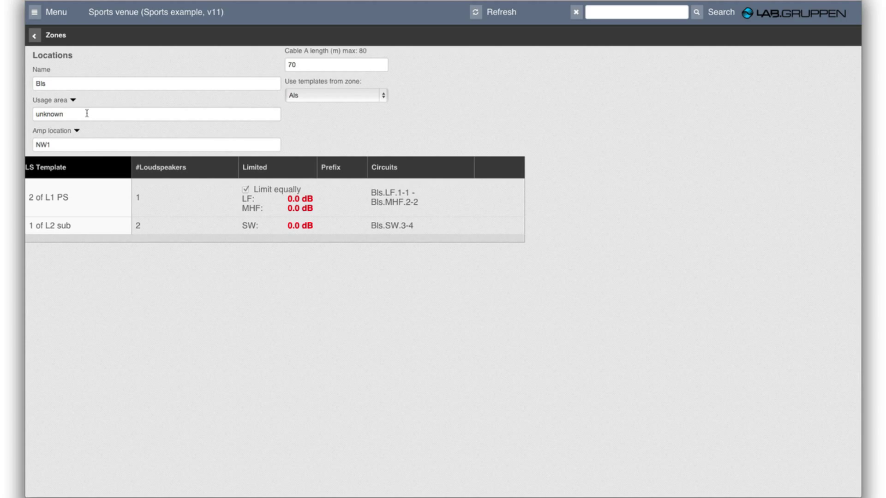
{"action": "left_click_drag", "start_coordinate": [86, 113], "coordinate": [19, 114]}
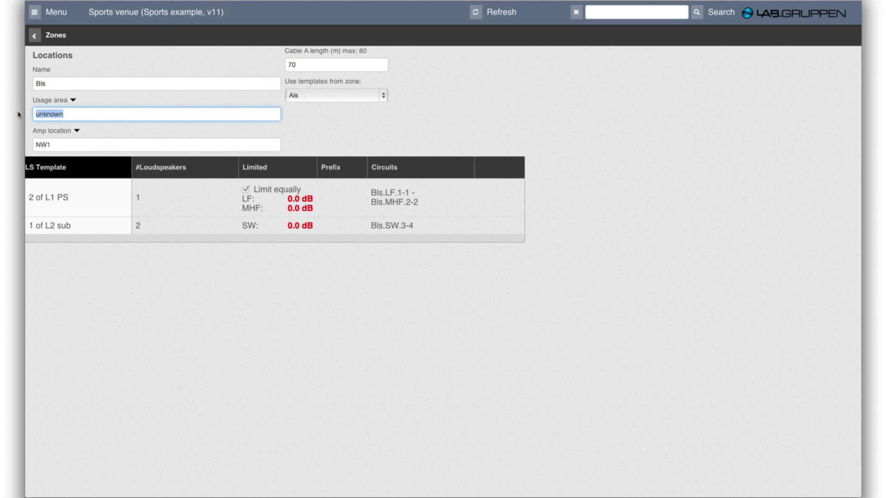
{"action": "type", "text": "Sectio"}
{"action": "type", "text": "n B, lo"}
{"action": "type", "text": "wer seating"}
{"action": "left_click", "coordinate": [380, 95]}
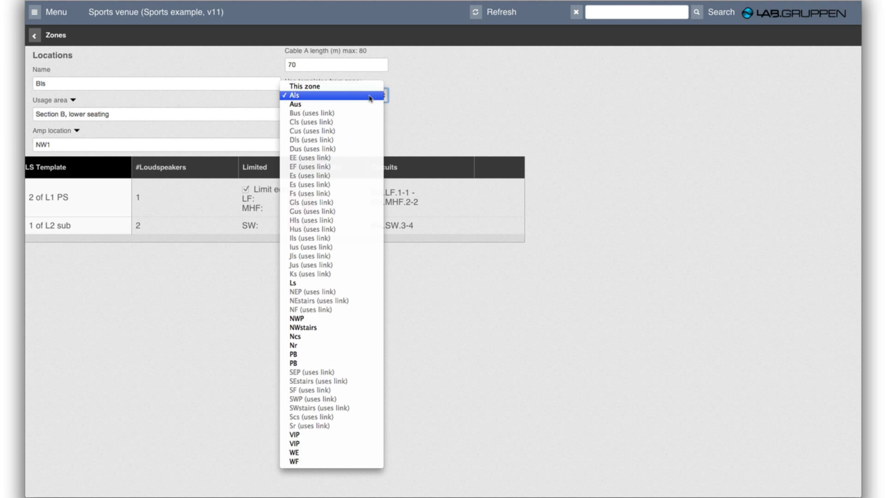
{"action": "left_click", "coordinate": [370, 99]}
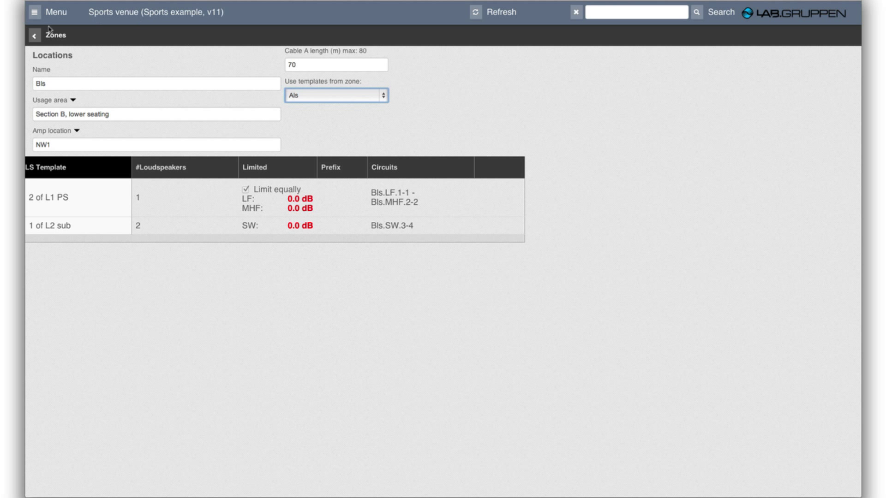
- Return to the full Zones list and sort it by Amplocation
{"action": "left_click", "coordinate": [36, 36]}
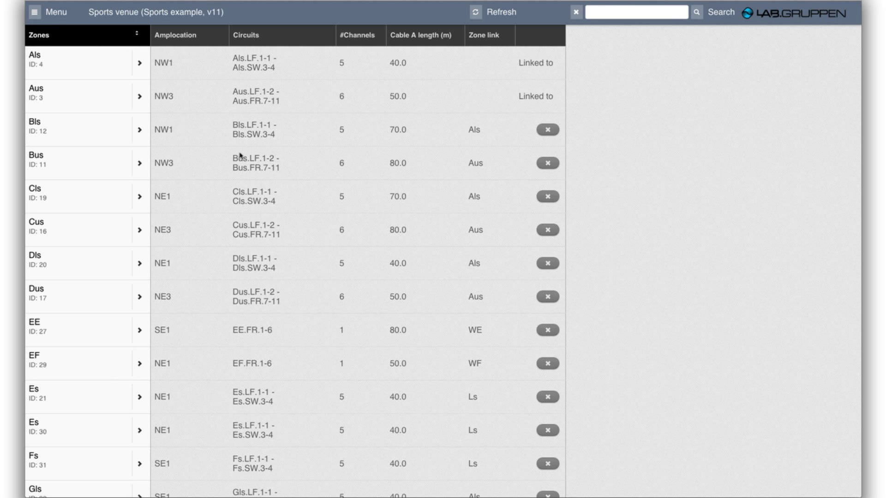
{"action": "scroll", "coordinate": [240, 157], "scroll_direction": "down", "scroll_amount": 1}
{"action": "scroll", "coordinate": [241, 157], "scroll_direction": "down", "scroll_amount": 1}
{"action": "scroll", "coordinate": [240, 157], "scroll_direction": "up", "scroll_amount": 2}
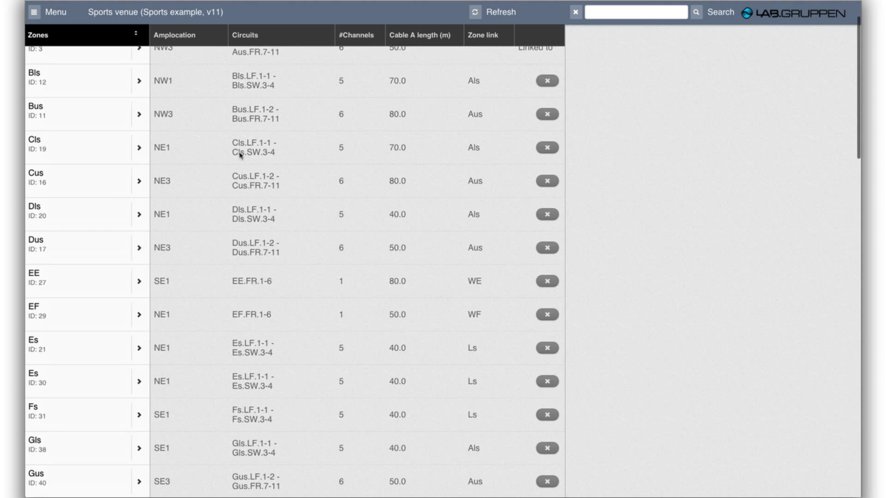
{"action": "scroll", "coordinate": [240, 156], "scroll_direction": "down", "scroll_amount": 1}
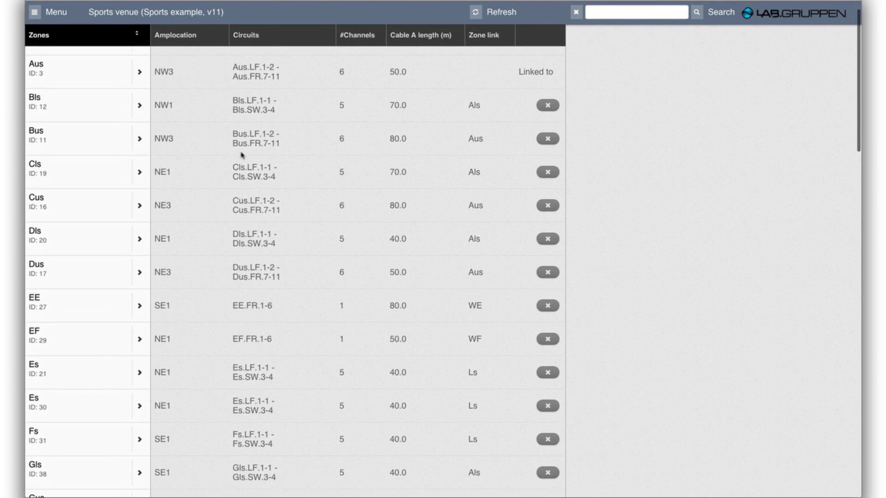
{"action": "scroll", "coordinate": [241, 154], "scroll_direction": "down", "scroll_amount": 1}
{"action": "scroll", "coordinate": [241, 155], "scroll_direction": "down", "scroll_amount": 1}
{"action": "scroll", "coordinate": [241, 158], "scroll_direction": "down", "scroll_amount": 2}
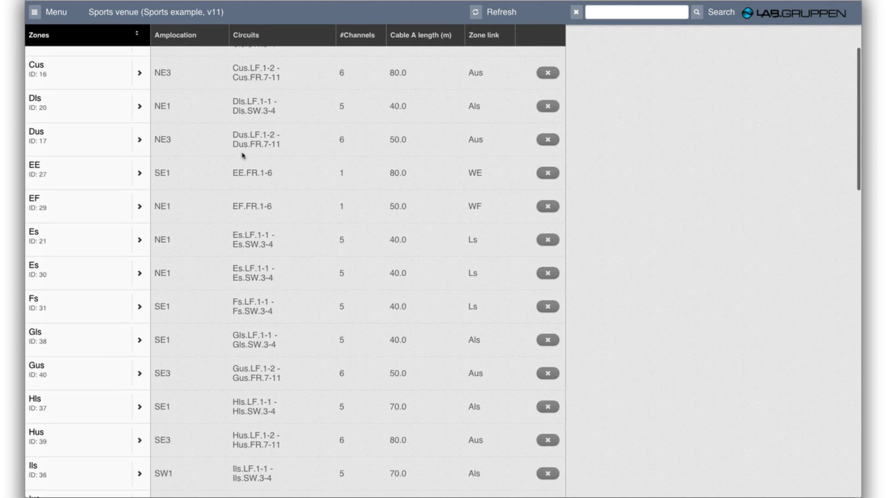
{"action": "scroll", "coordinate": [241, 154], "scroll_direction": "down", "scroll_amount": 1}
{"action": "scroll", "coordinate": [242, 154], "scroll_direction": "up", "scroll_amount": 6}
{"action": "left_click", "coordinate": [135, 36]}
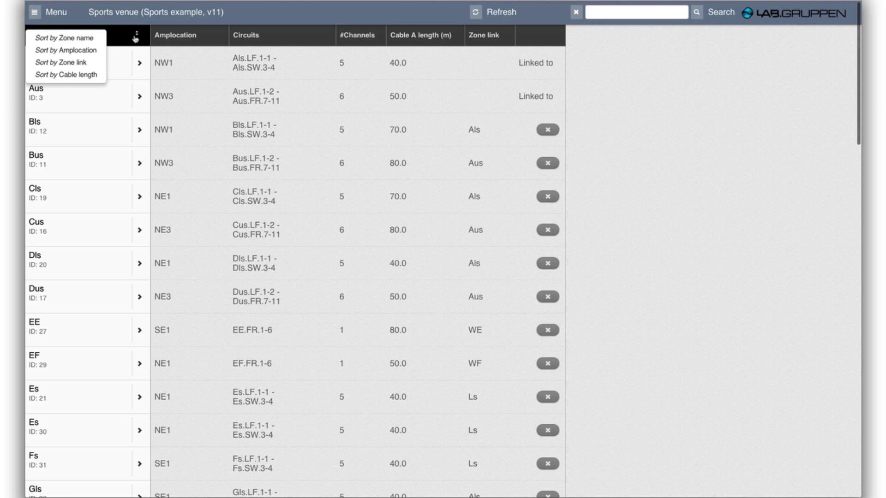
{"action": "left_click", "coordinate": [94, 51]}
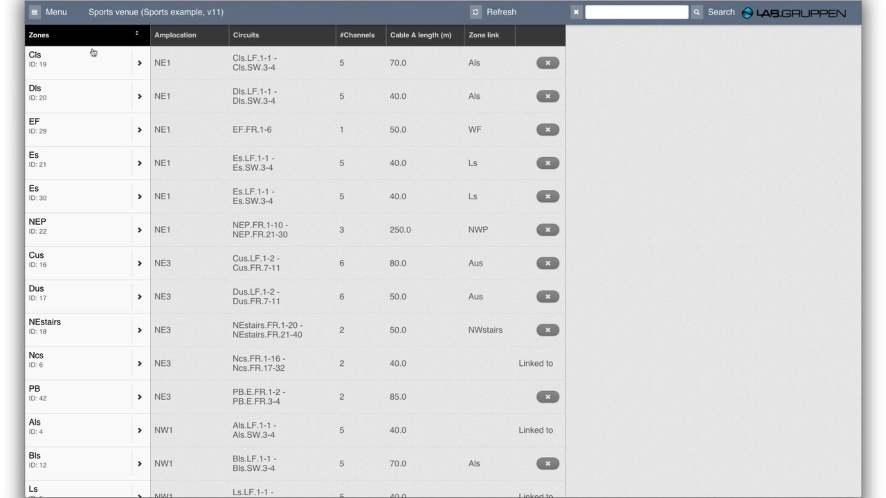